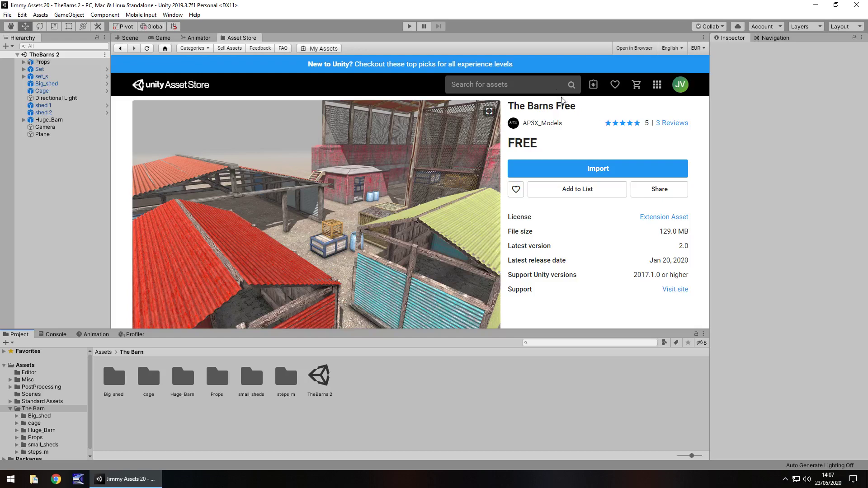
Examine the barn scene's red building, mesh-walled barn and shed roofs in the Scene view from several angles.
click(129, 39)
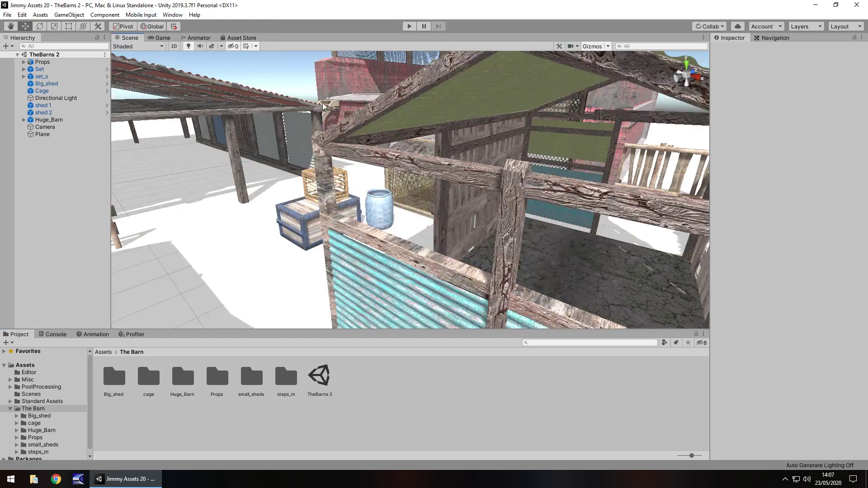
scroll(332, 153, down, 3)
middle_drag(333, 155, 252, 248)
key(Up)
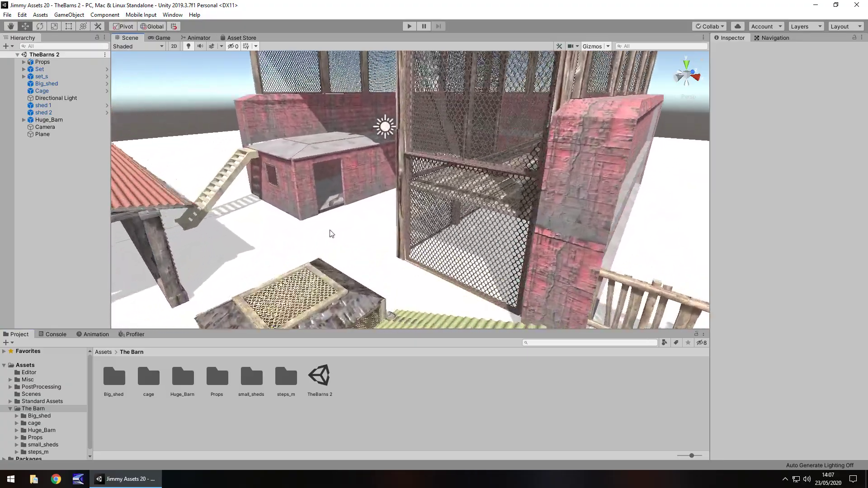
key(Left)
scroll(339, 243, down, 2)
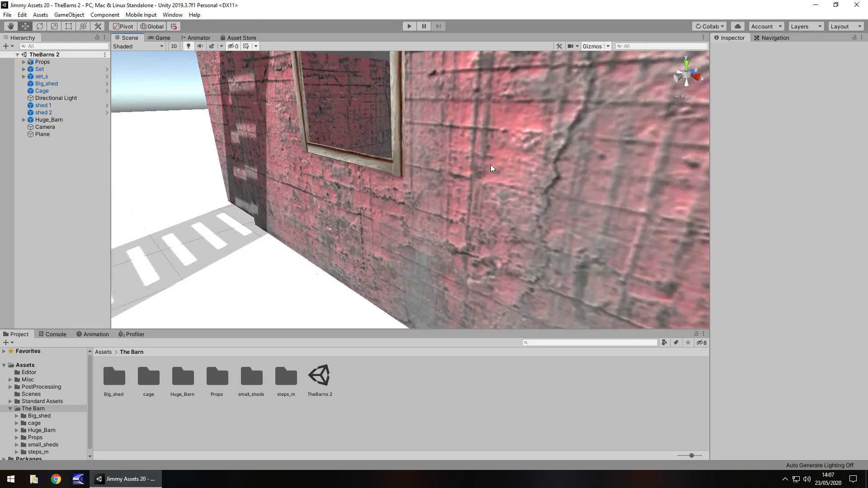
scroll(299, 189, down, 6)
scroll(298, 189, down, 7)
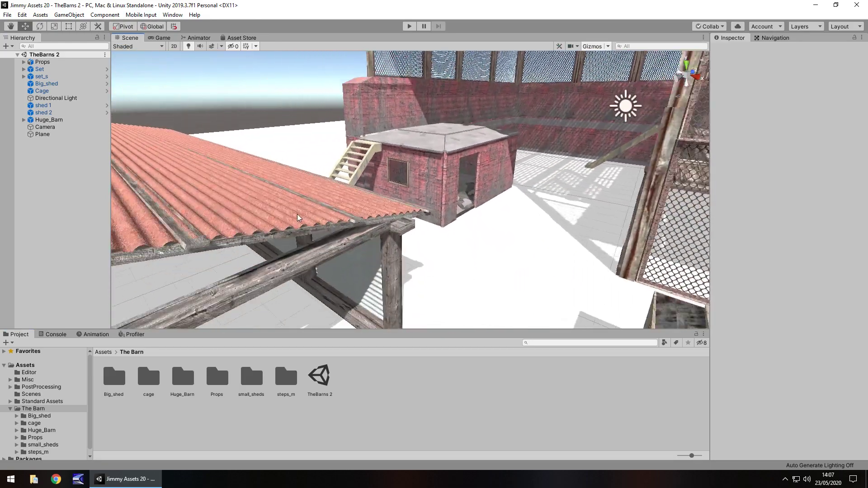
scroll(299, 189, up, 5)
middle_drag(316, 212, 386, 142)
right_drag(434, 151, 392, 205)
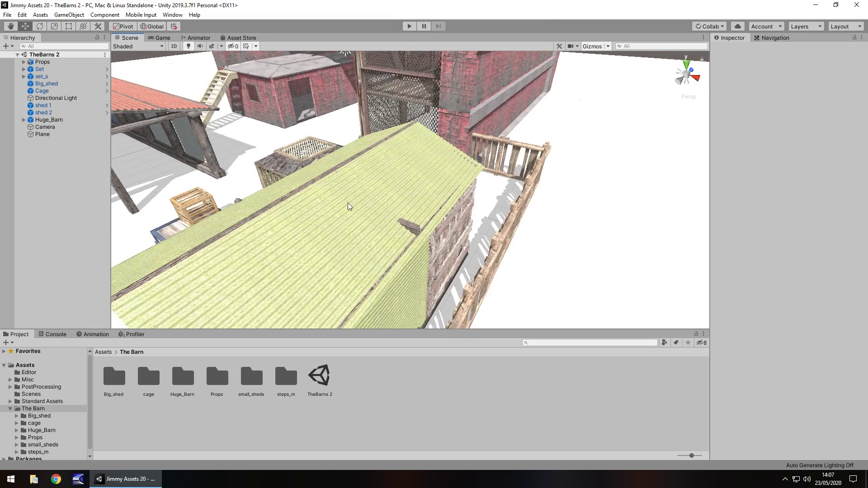
Look over the yard between the sheds, including the crates, barrel, cage and stairs of the red building.
right_drag(348, 206, 500, 225)
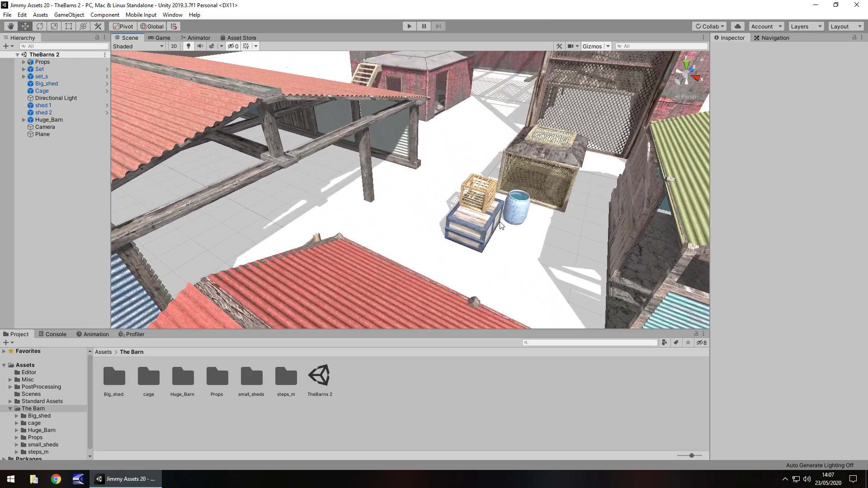
middle_drag(483, 222, 400, 249)
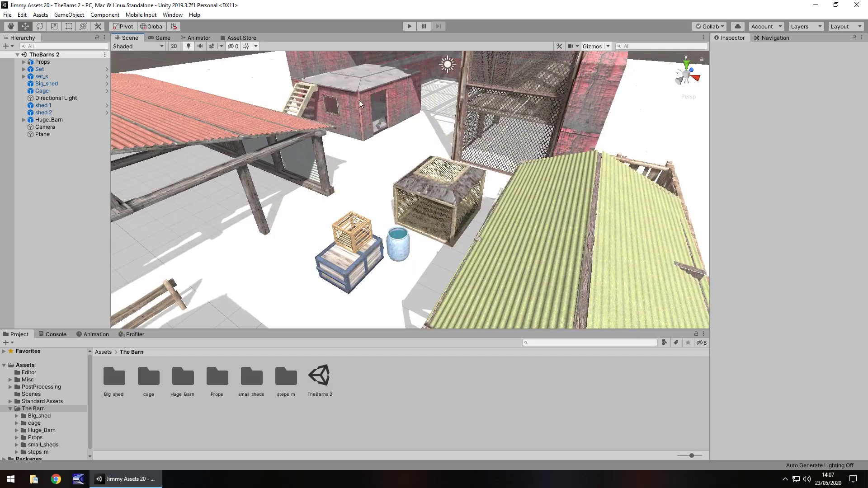
middle_drag(218, 244, 303, 219)
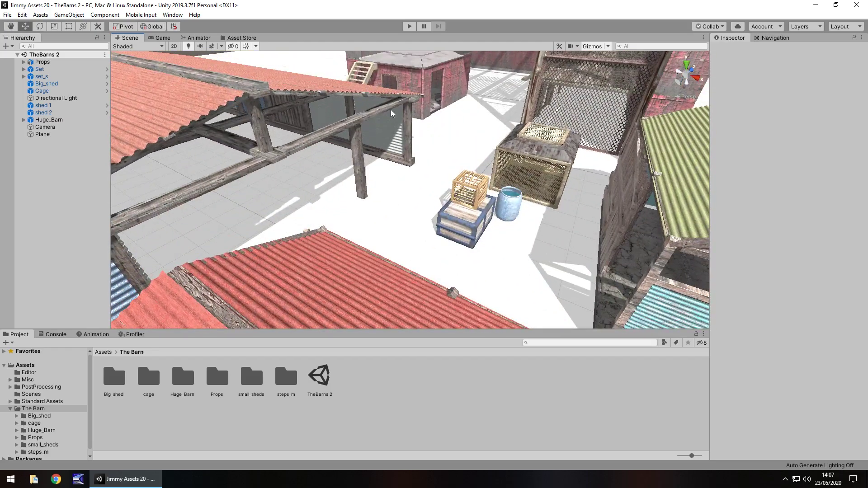
right_drag(371, 145, 356, 130)
key(Left)
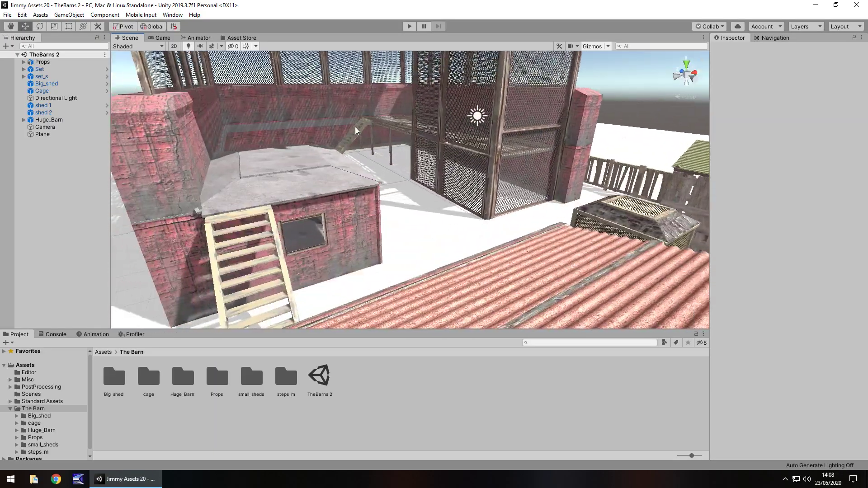
key(Right)
middle_drag(442, 166, 272, 175)
middle_drag(418, 143, 343, 156)
right_drag(362, 144, 251, 193)
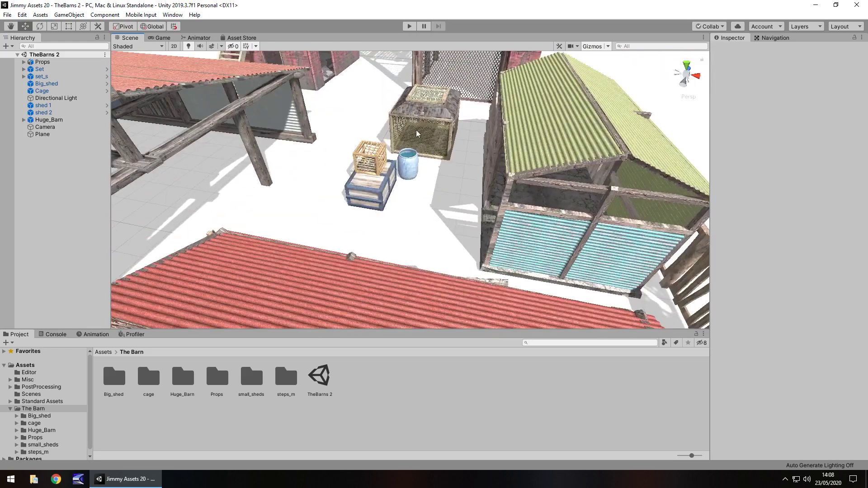
Compare the preview image on The Barns Free store page with the sheds and props in the scene.
click(242, 38)
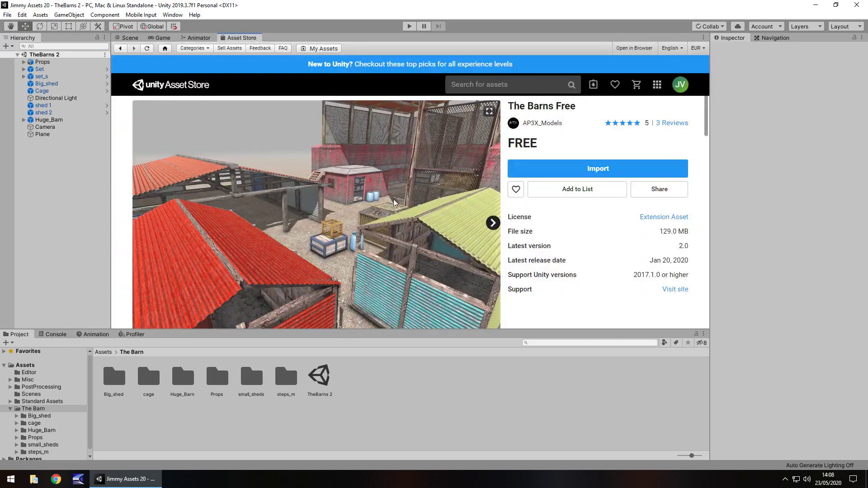
click(133, 38)
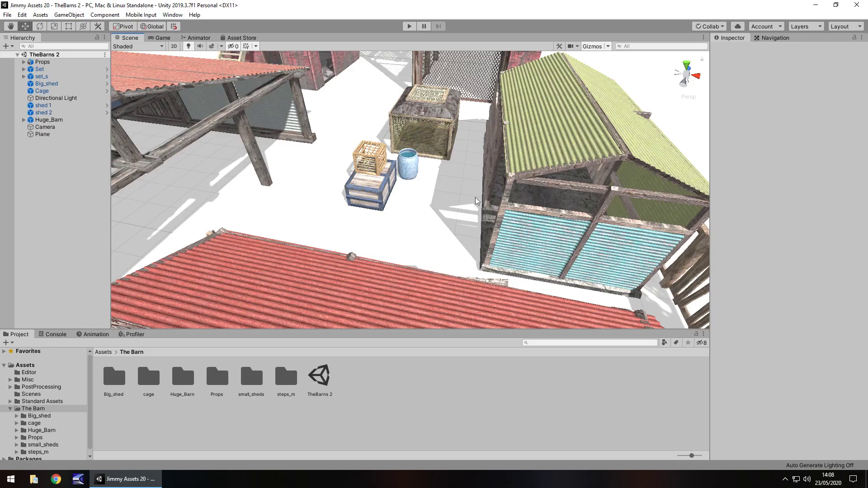
right_drag(478, 201, 412, 146)
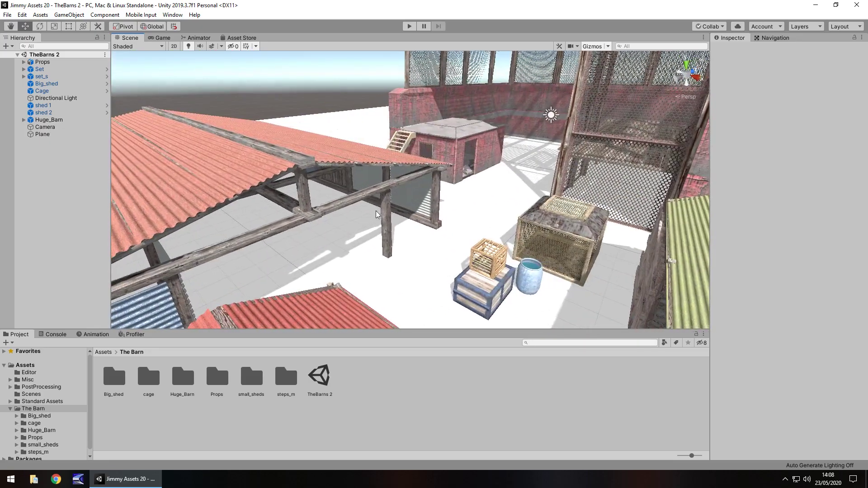
key(d)
key(w)
mouse_move(365, 213)
right_down()
mouse_move(398, 211)
mouse_move(370, 215)
right_up()
key(Left)
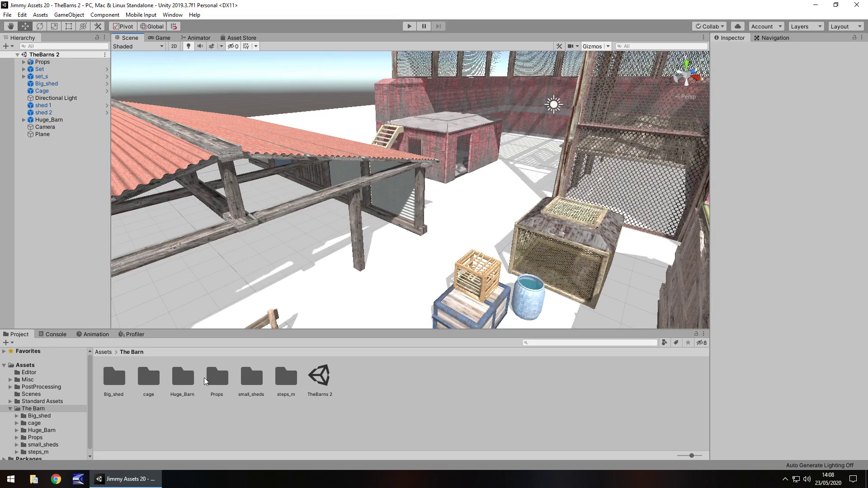
Expand the Big_shed folder in The Barn and look through the cage, Huge_Barn and Props folders.
click(17, 416)
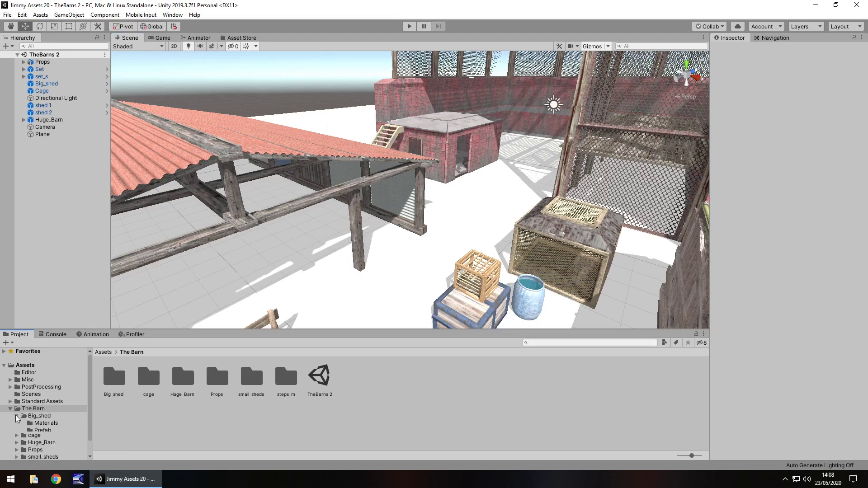
scroll(25, 421, down, 2)
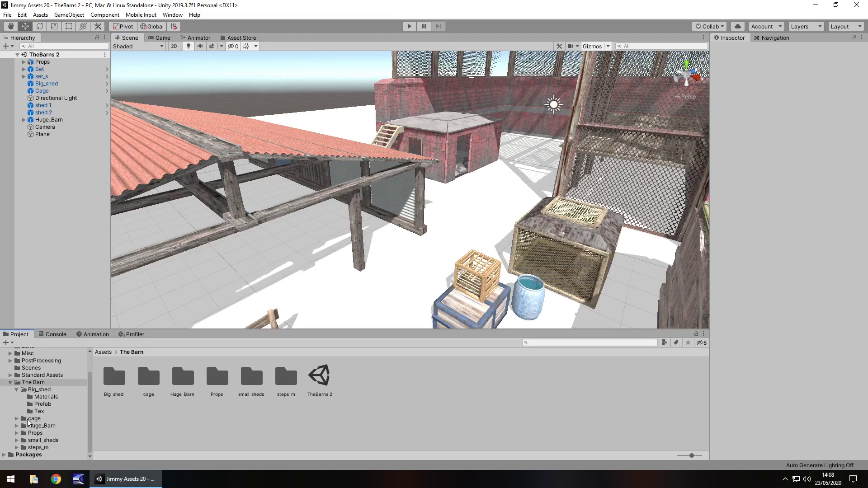
click(27, 419)
key(Down)
key(Down)
key(Down)
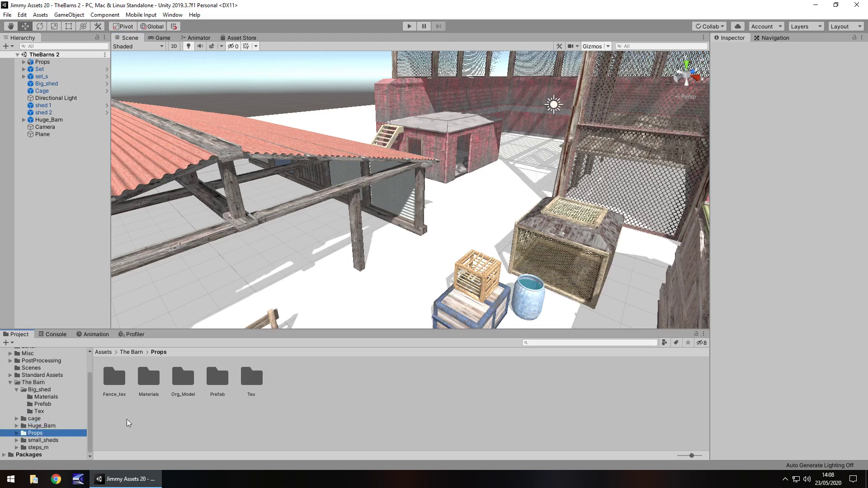
key(Up)
key(Up)
key(Up)
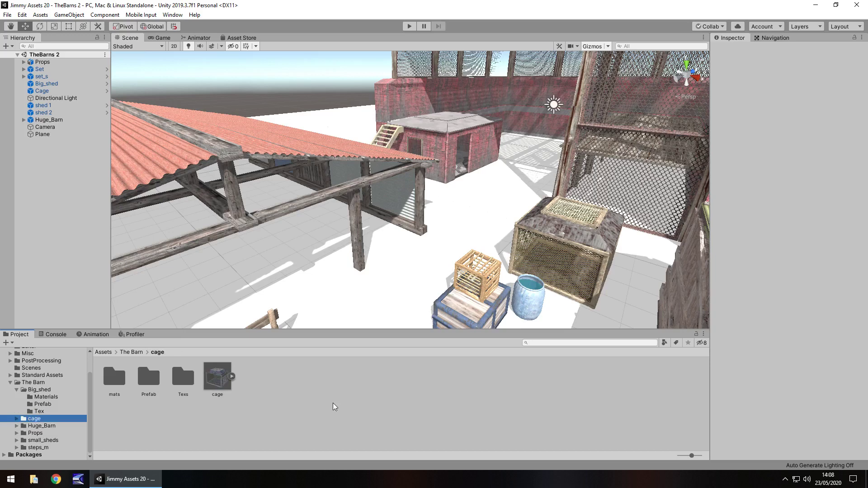
Collapse the Big_shed folder and review the contents of every The Barn subfolder from Big_shed to steps_m.
click(17, 389)
click(50, 412)
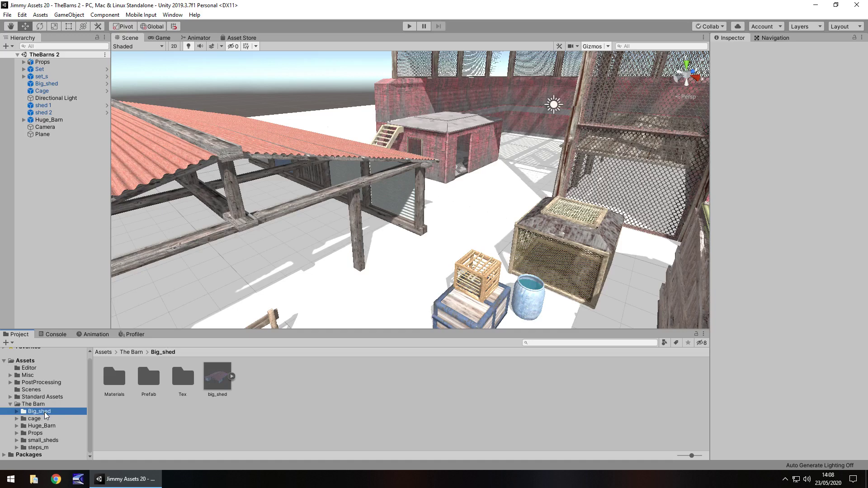
key(Down)
key(Down)
key(Down)
key(Down)
key(Down)
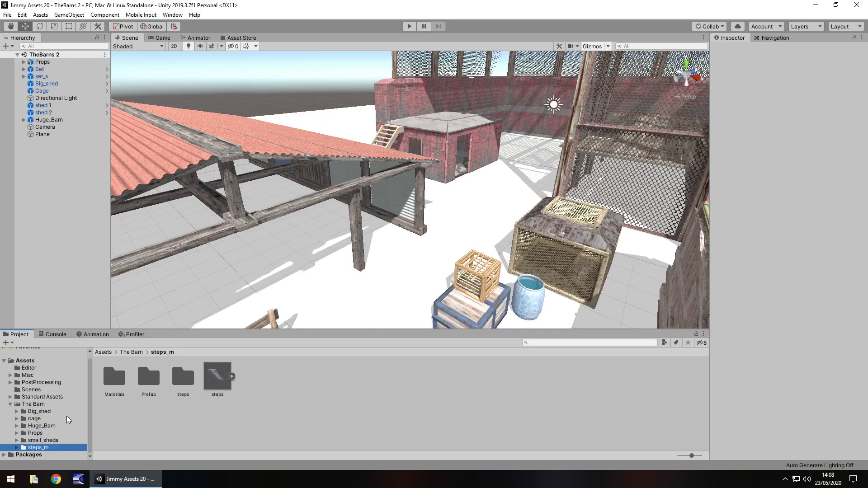
key(Up)
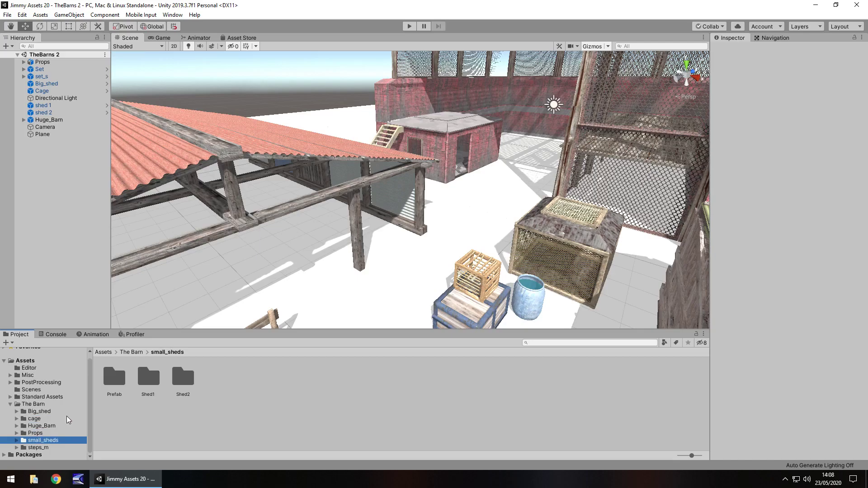
key(Up)
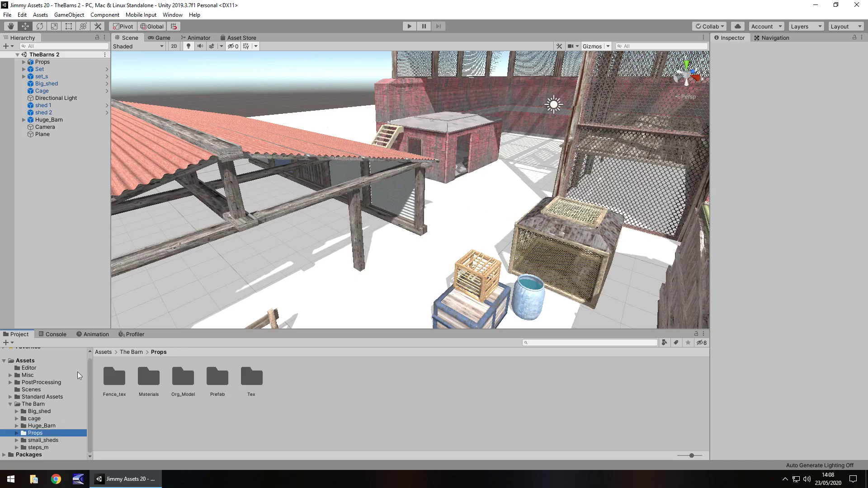
Inspect the big shed's blue corrugated wall up close in the Scene view.
middle_drag(325, 224, 478, 180)
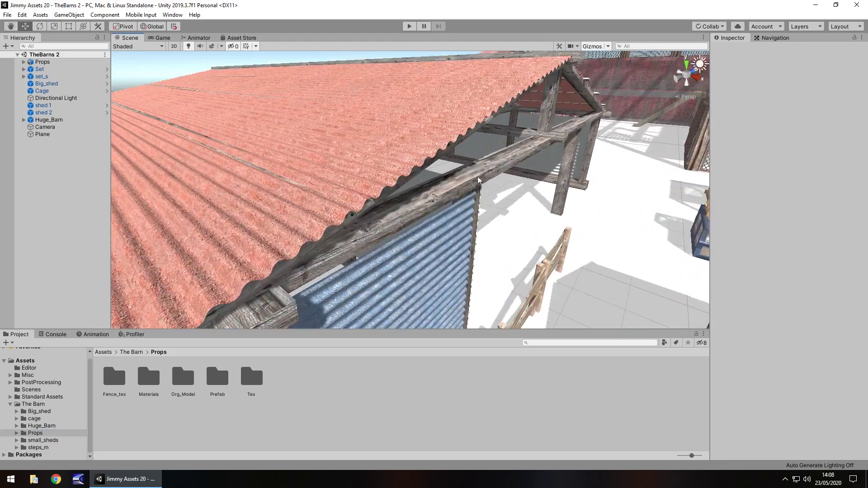
scroll(410, 304, up, 2)
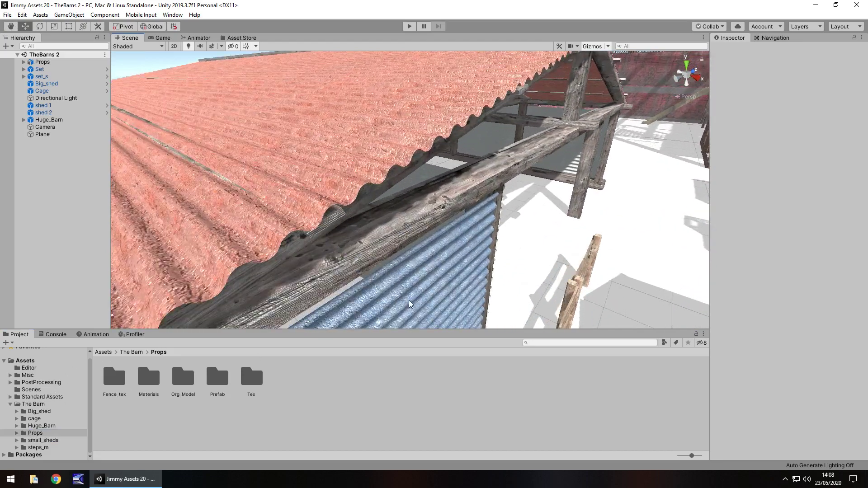
scroll(410, 304, up, 2)
scroll(422, 280, up, 3)
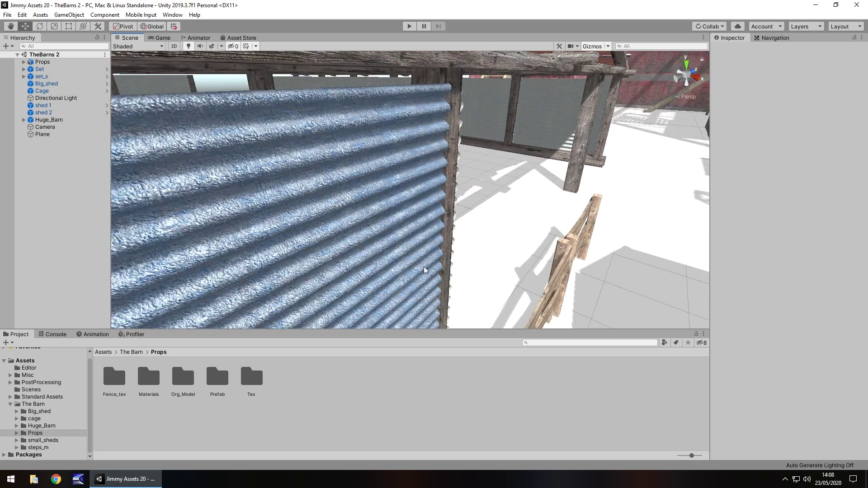
Check the store page's preview image again and compare it with the big shed's roof in the scene.
click(242, 38)
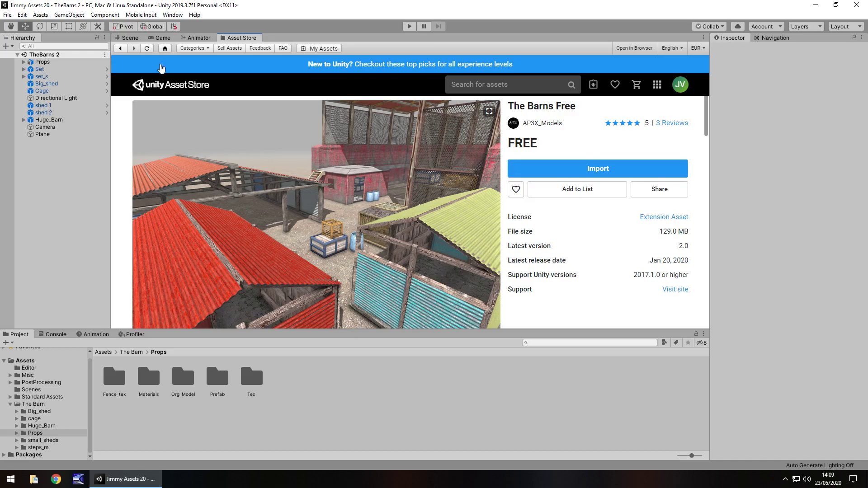
click(130, 37)
scroll(551, 187, down, 8)
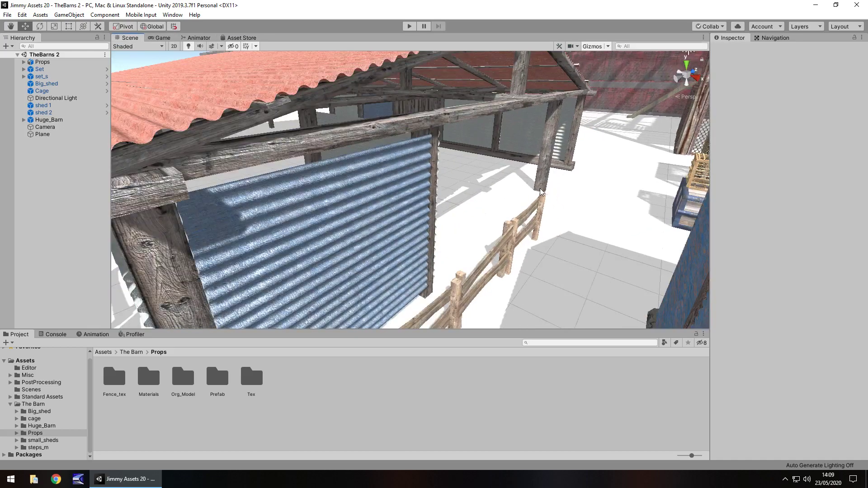
scroll(458, 196, up, 4)
right_drag(500, 213, 401, 205)
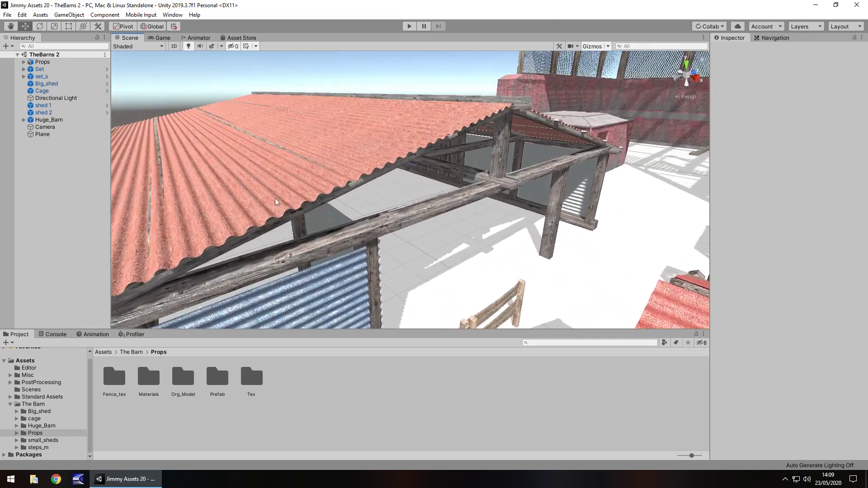
Set the Metallic value of the Corrugate_roof material in Big_shed's Materials folder to 0.62 and select the Big_shed object.
click(286, 177)
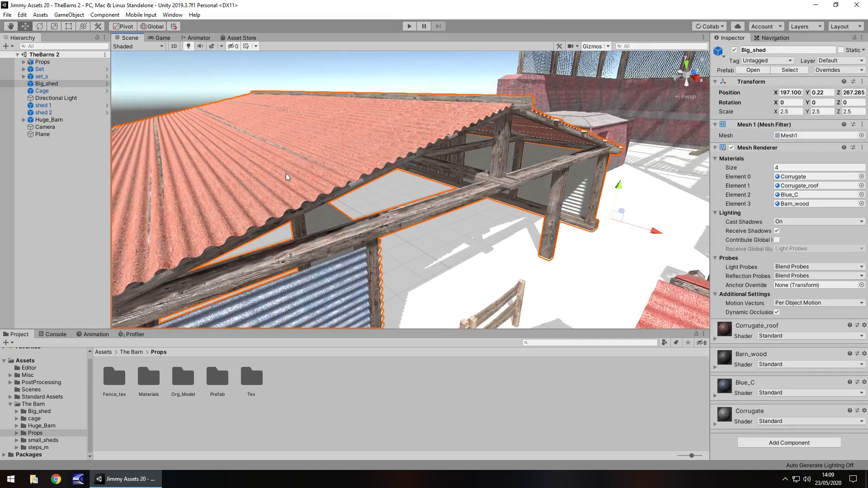
scroll(278, 170, down, 2)
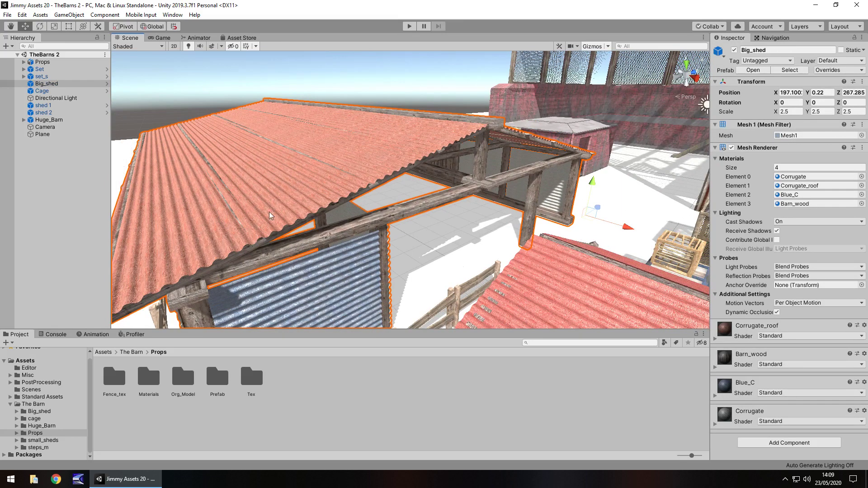
click(39, 411)
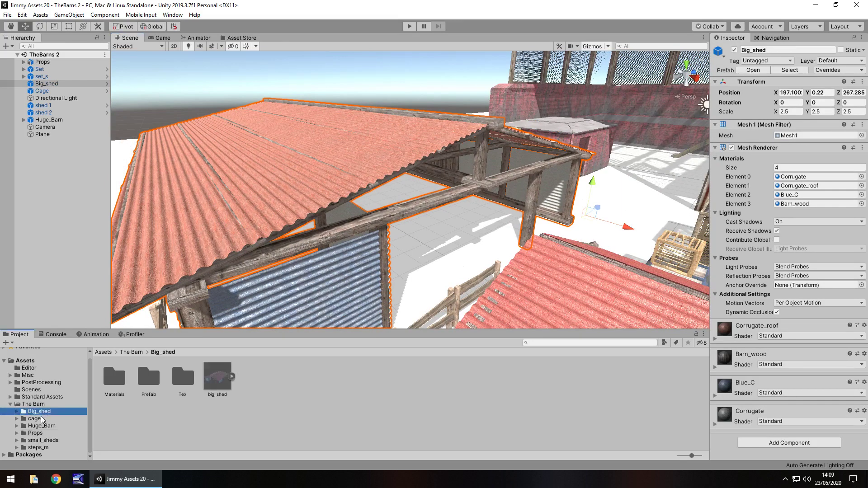
double_click(115, 378)
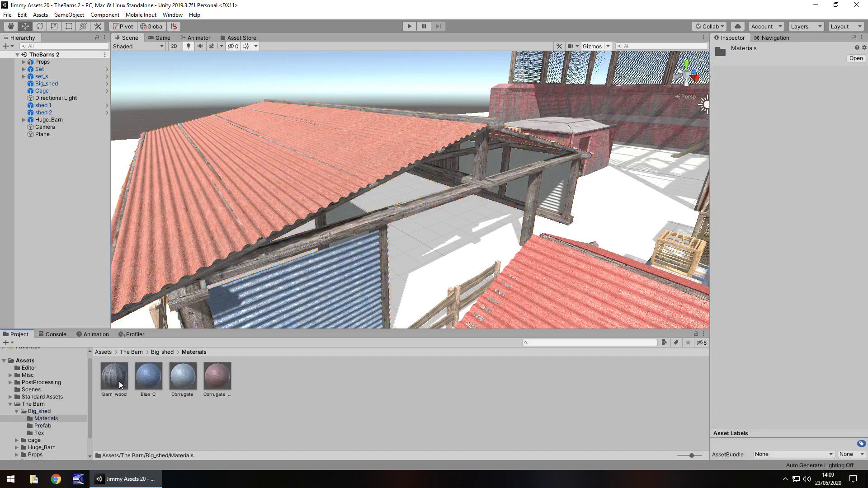
click(209, 374)
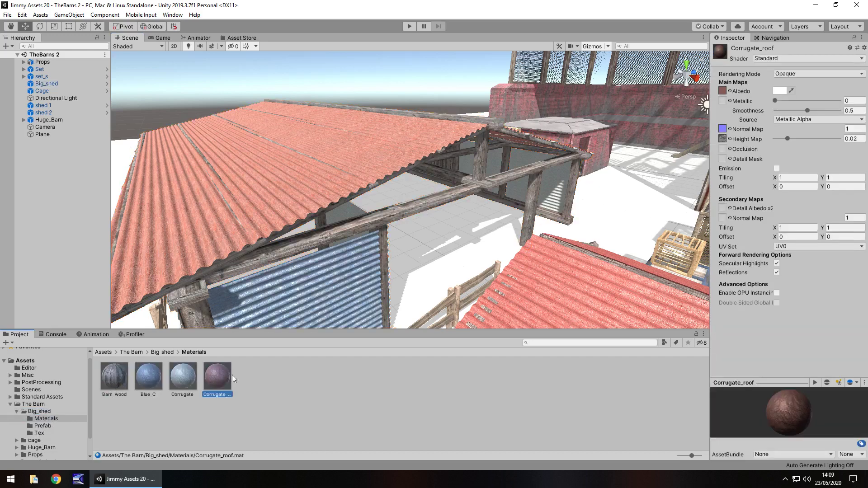
drag(778, 101, 814, 99)
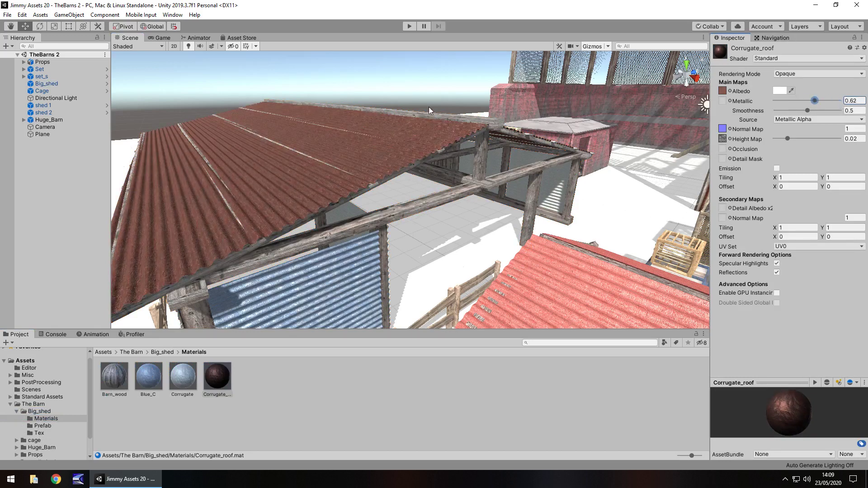
click(282, 144)
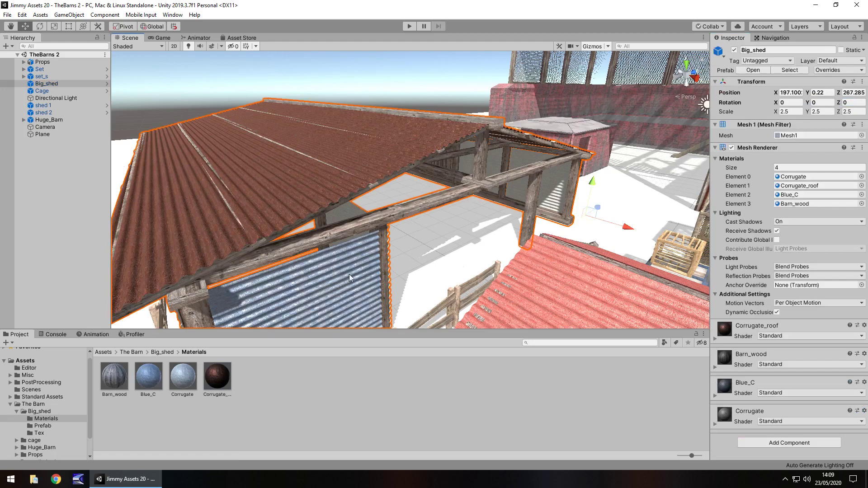
Move the Big_shed object along the Z axis to position 266.4.
mouse_move(600, 209)
mouse_down()
mouse_move(593, 193)
mouse_move(608, 214)
mouse_move(590, 221)
mouse_up()
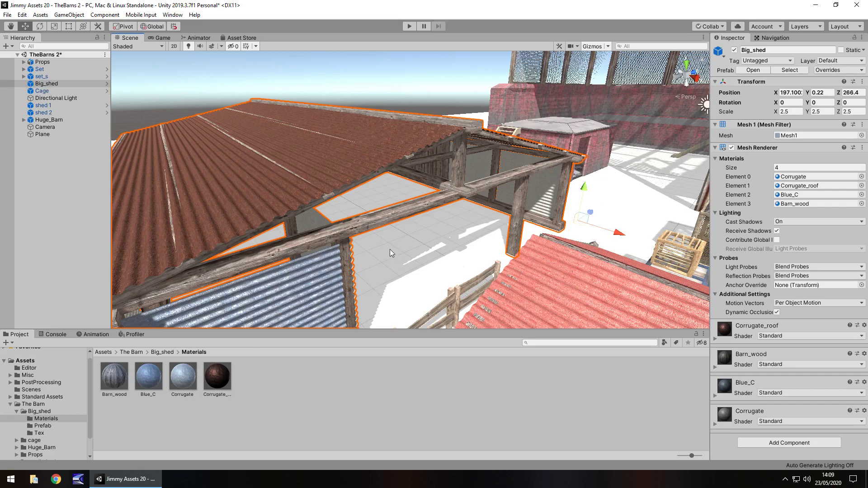
right_drag(395, 234, 375, 256)
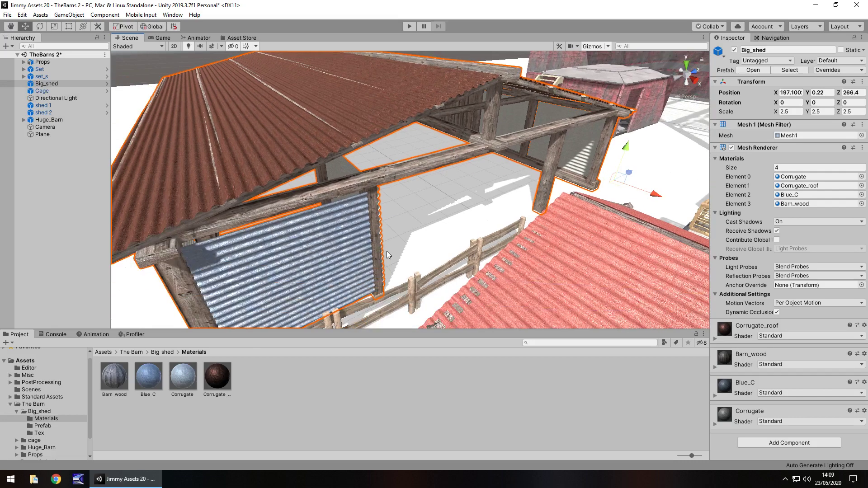
key(f)
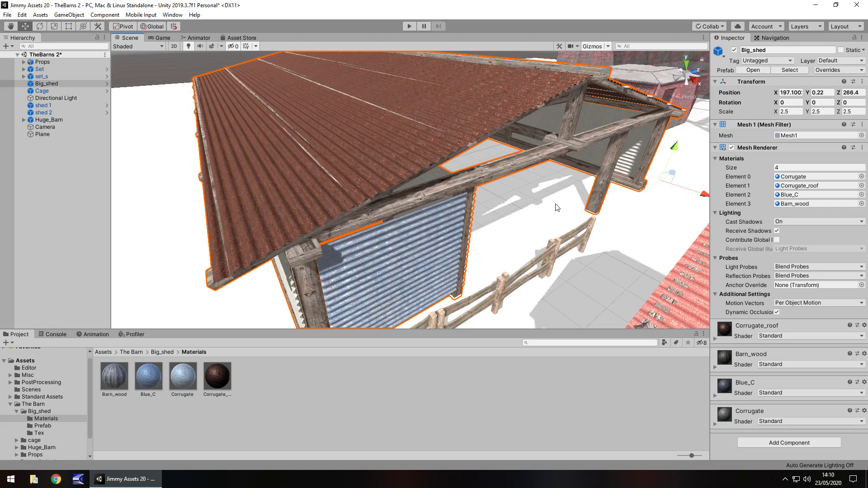
middle_drag(441, 189, 402, 210)
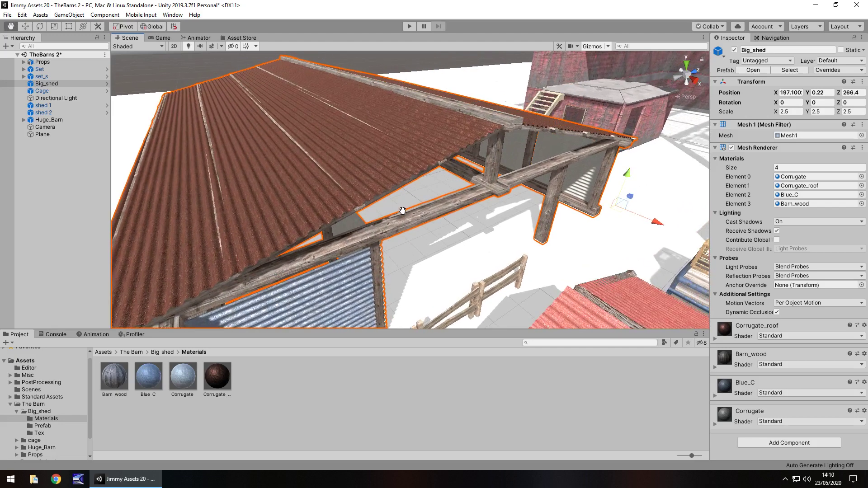
Raise the Corrugate material's Normal Map strength to 18.62 and select the Big_shed object in the scene.
click(181, 381)
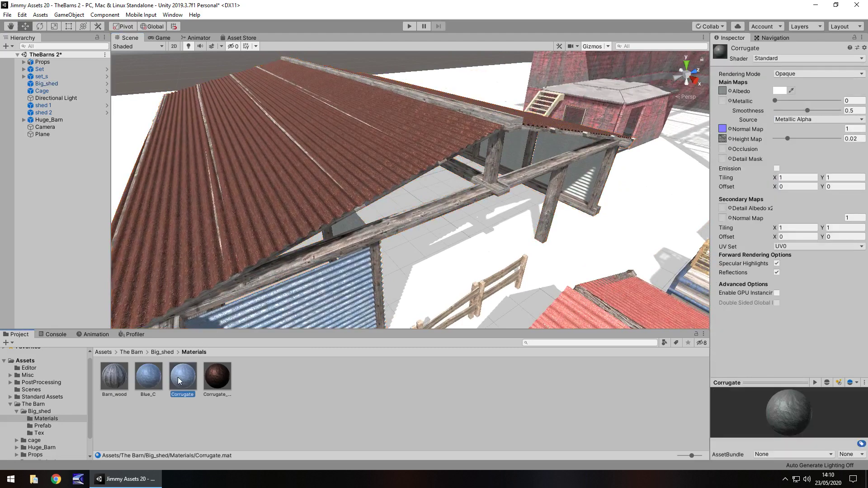
drag(784, 129, 194, 126)
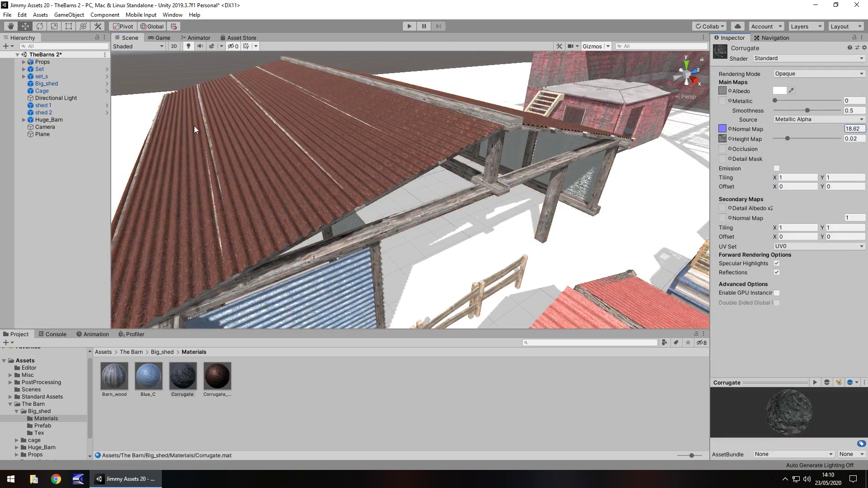
click(315, 155)
alt+drag(315, 155, 334, 215)
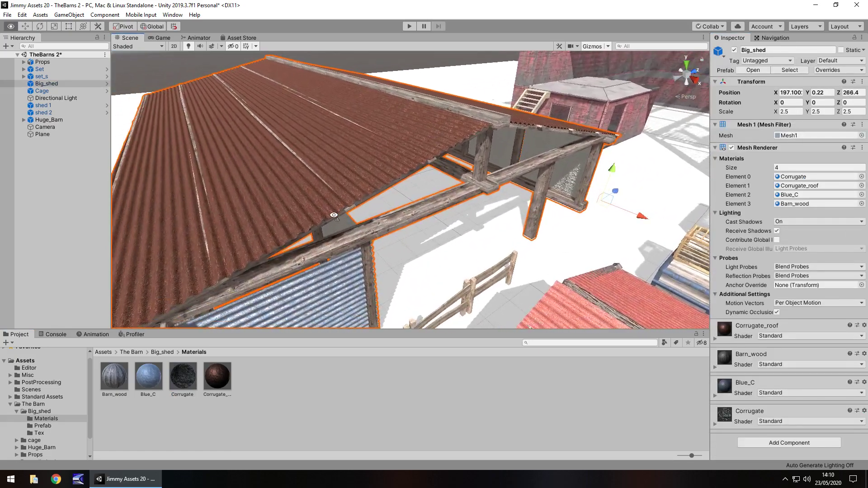
Select Huge_Barn and examine the walls, doorway and interior floor of its small red building in the Scene view.
right_drag(592, 159, 538, 143)
key(d)
key(w)
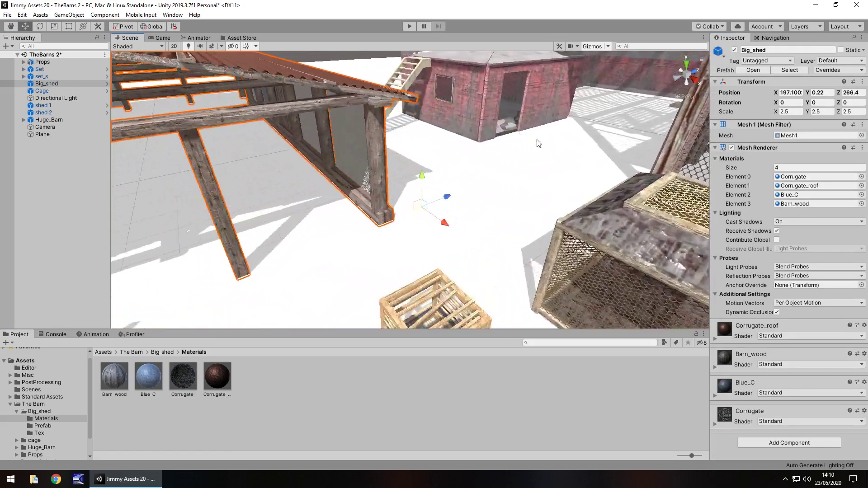
middle_drag(537, 143, 503, 197)
scroll(434, 197, up, 6)
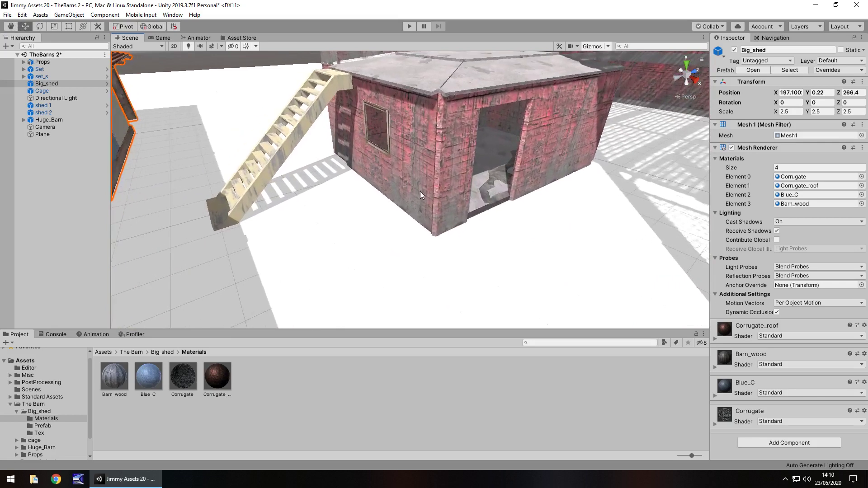
click(420, 195)
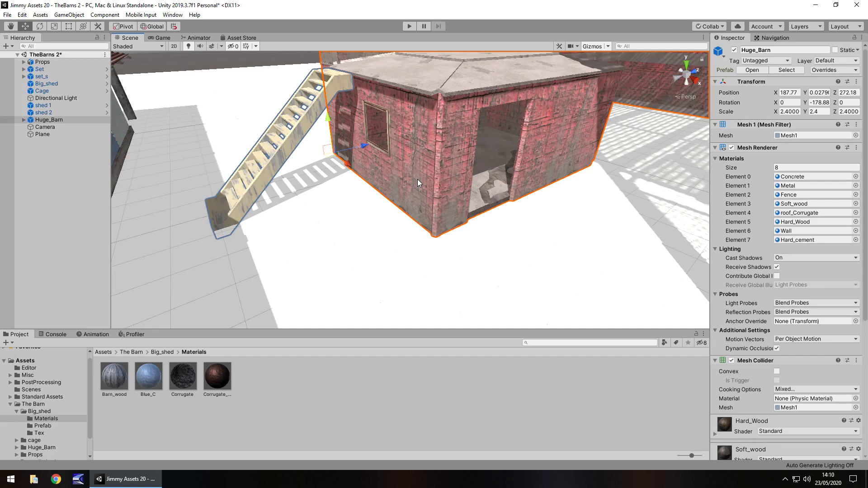
right_drag(630, 204, 511, 184)
middle_drag(511, 183, 426, 179)
right_drag(507, 259, 706, 258)
right_drag(856, 261, 660, 347)
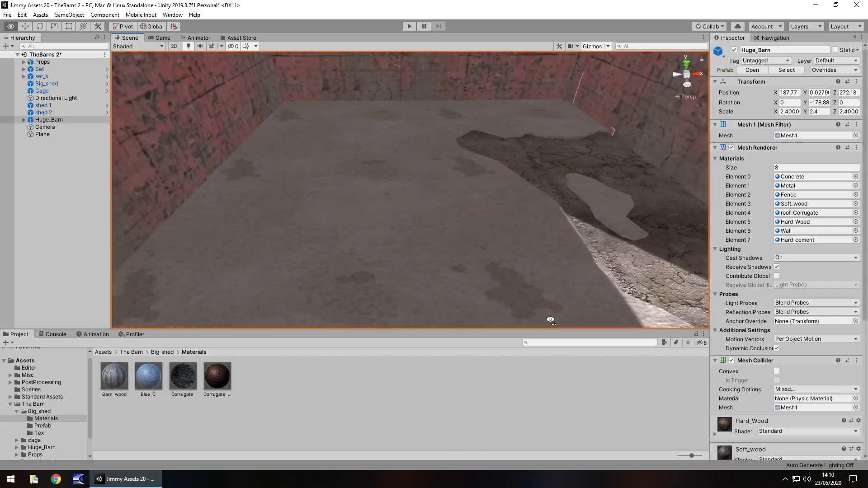
alt+drag(551, 319, 310, 167)
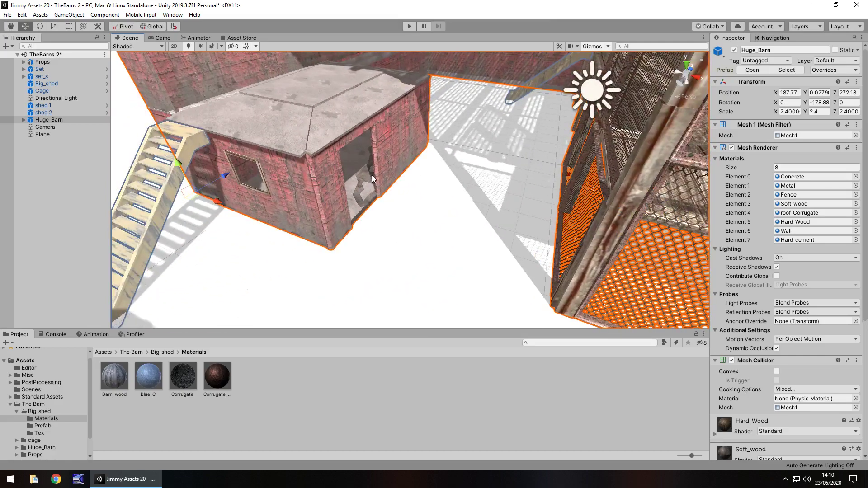
Examine the red-roofed shed, its cracked floor and the wooden fence beside the big shed.
alt+drag(411, 171, 285, 152)
key(Down)
key(Left)
middle_drag(294, 238, 405, 120)
right_drag(176, 190, 344, 181)
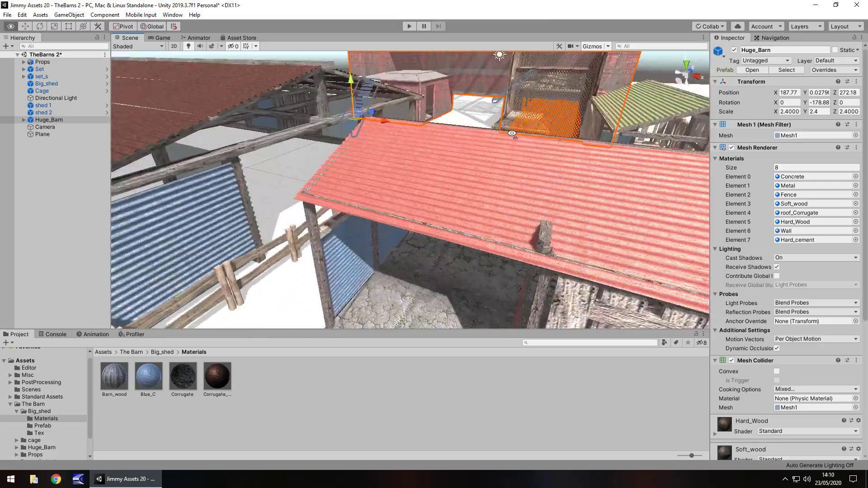
middle_drag(345, 177, 388, 135)
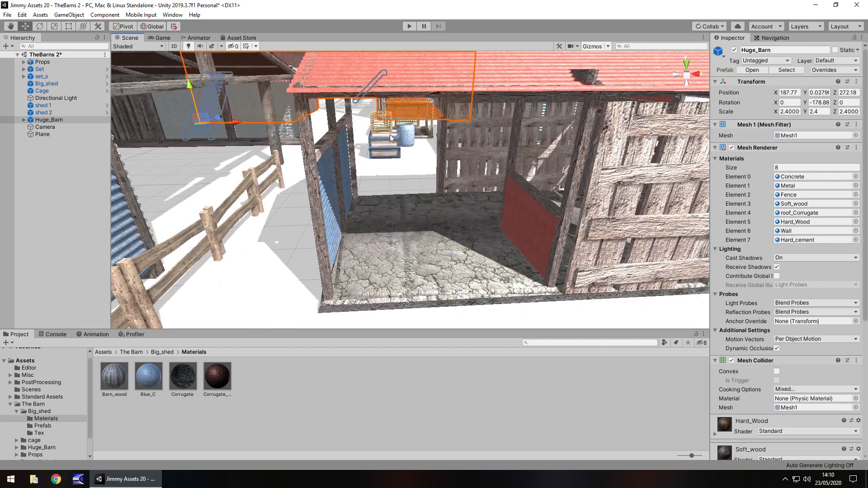
right_drag(379, 150, 344, 231)
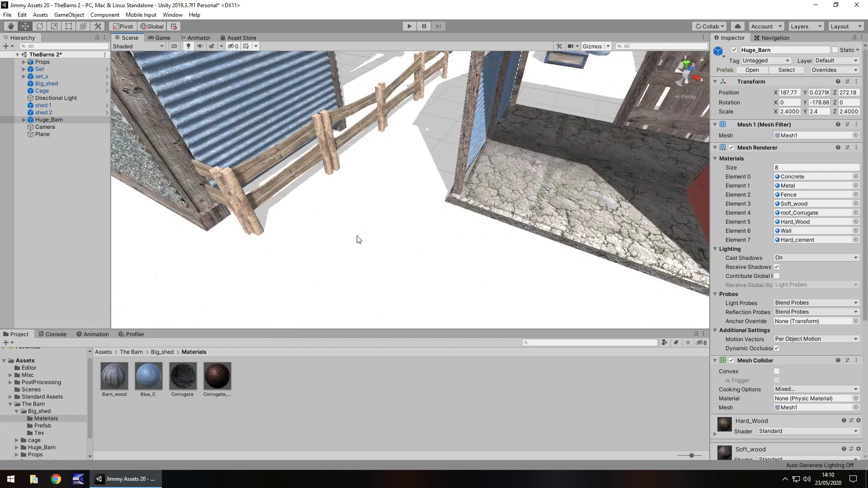
Check the ground in the store page's preview image, then select the scene's ground Plane and look through The Barn's folders.
click(241, 38)
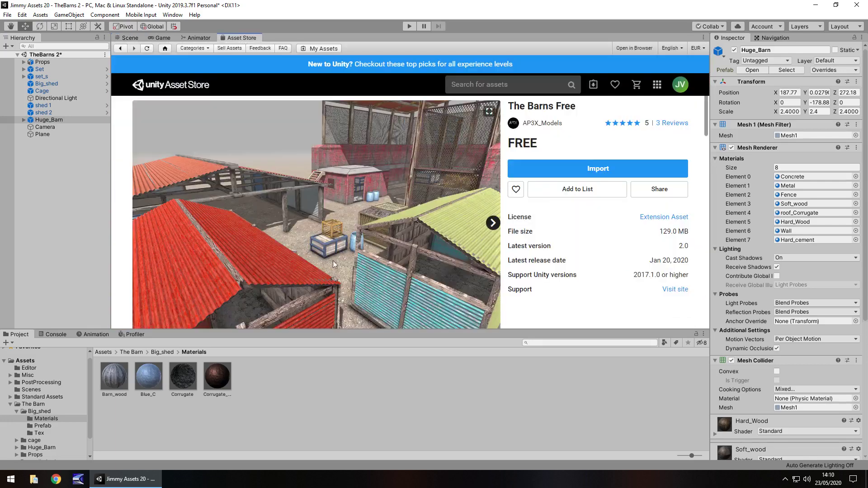
click(129, 37)
click(399, 187)
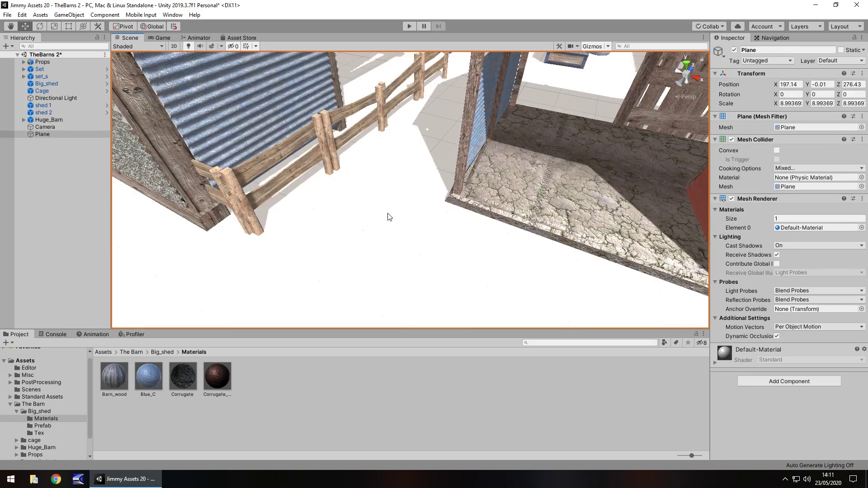
key(Down)
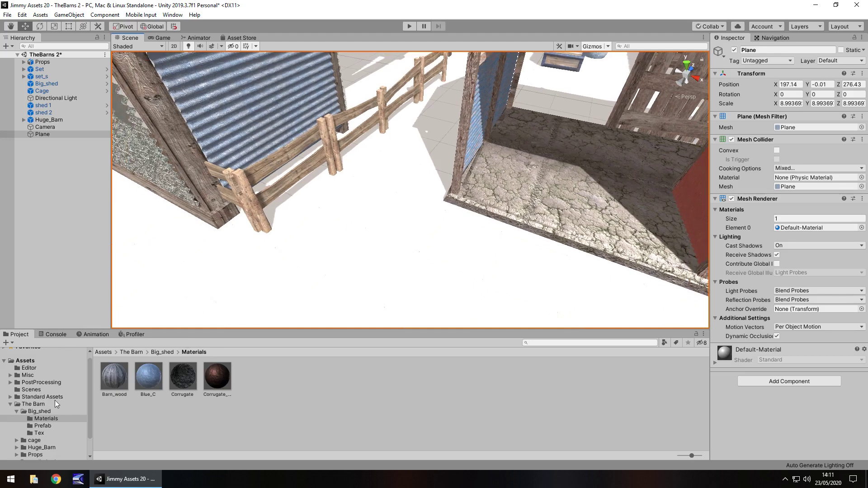
scroll(51, 420, down, 2)
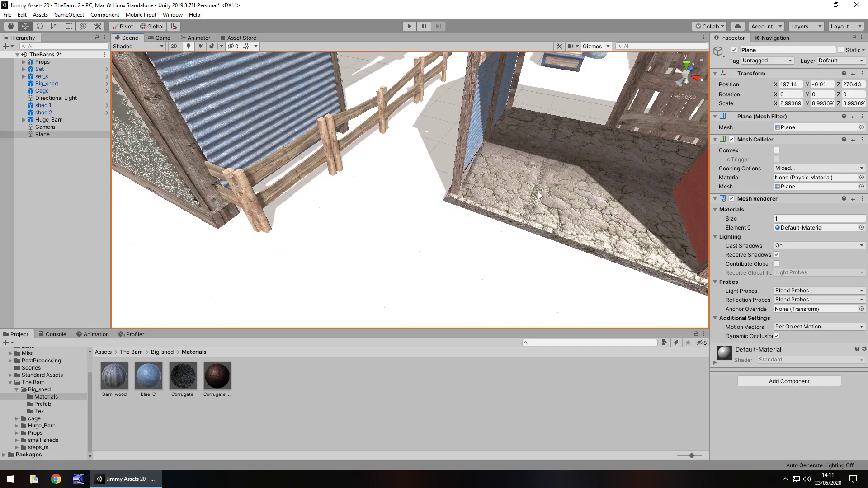
Select shed 1 and compare it with the neighbouring big shed's blue and grey corrugated walls.
click(527, 207)
right_drag(452, 229, 457, 129)
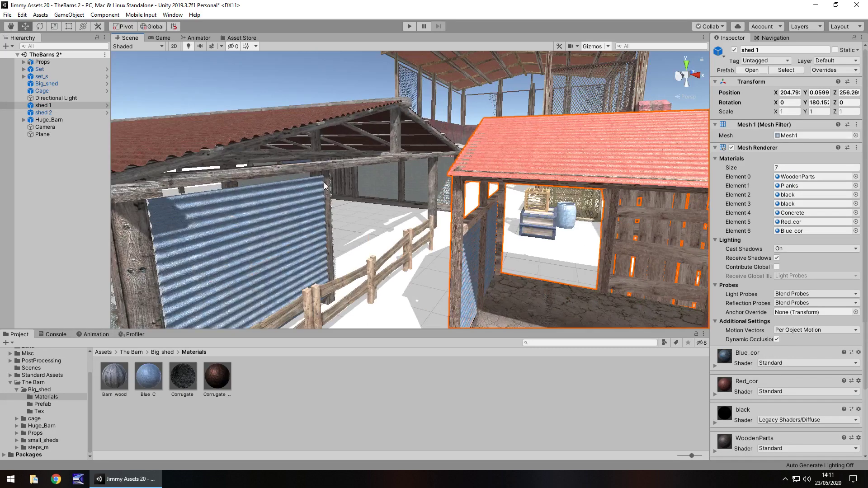
alt+drag(326, 190, 342, 200)
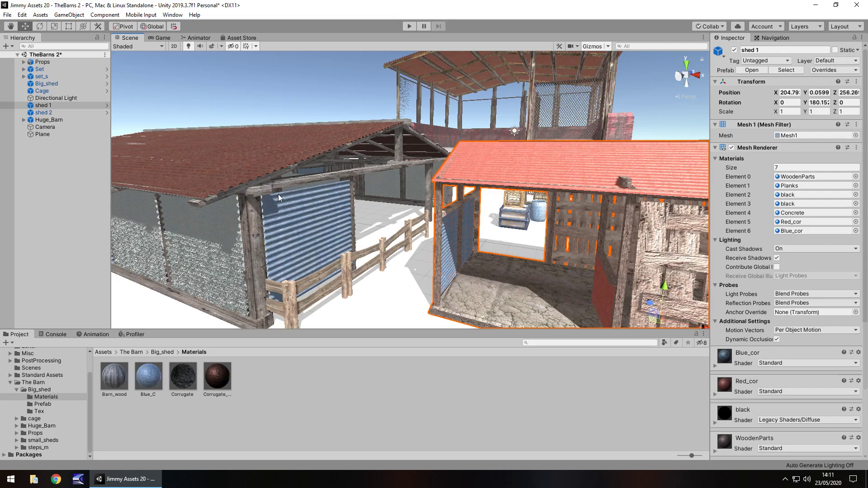
Survey the whole scene from above, examining the big shed's roof, the huge barn, the cage and the props.
middle_drag(482, 160, 421, 292)
right_drag(561, 198, 544, 233)
scroll(543, 233, up, 2)
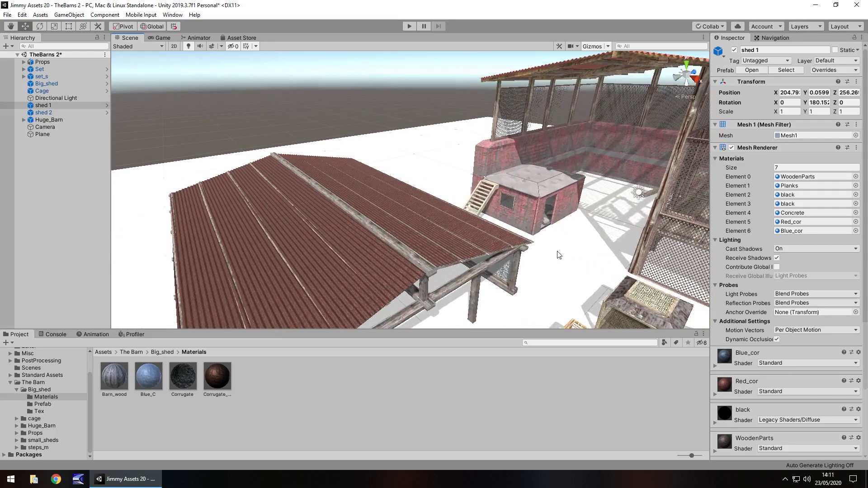
middle_drag(558, 253, 378, 242)
scroll(378, 243, up, 1)
right_drag(379, 247, 462, 212)
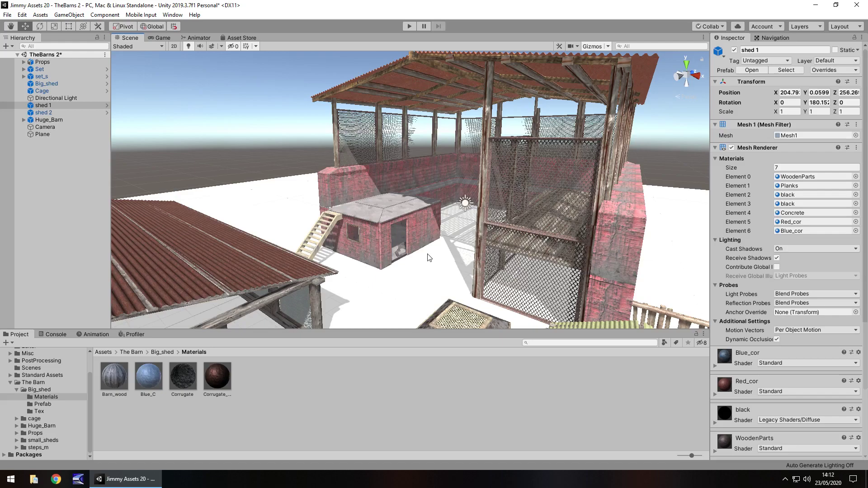
middle_drag(528, 258, 503, 213)
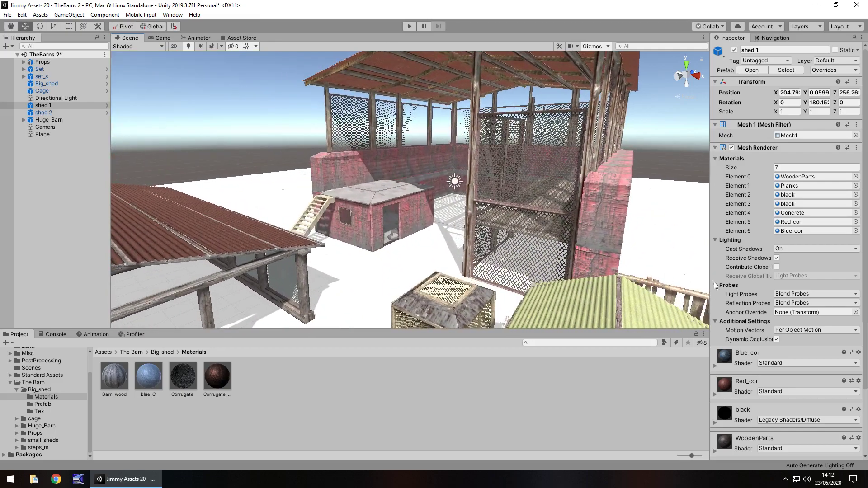
right_drag(416, 265, 380, 271)
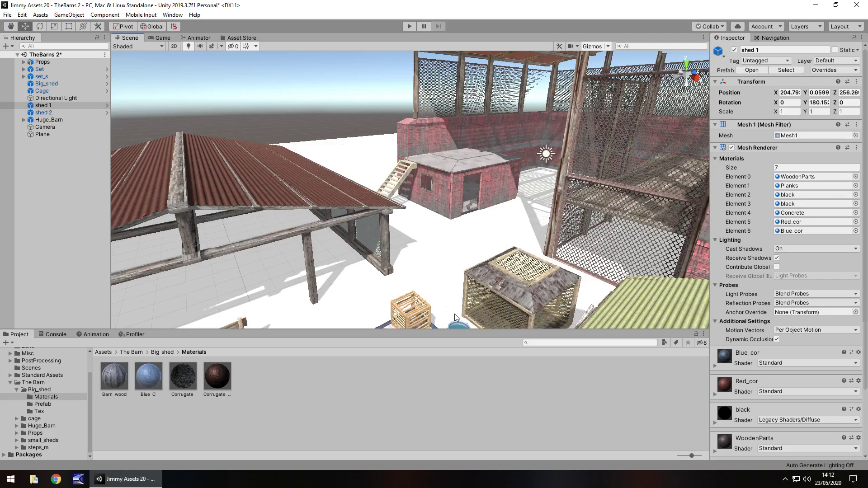
middle_drag(455, 314, 470, 223)
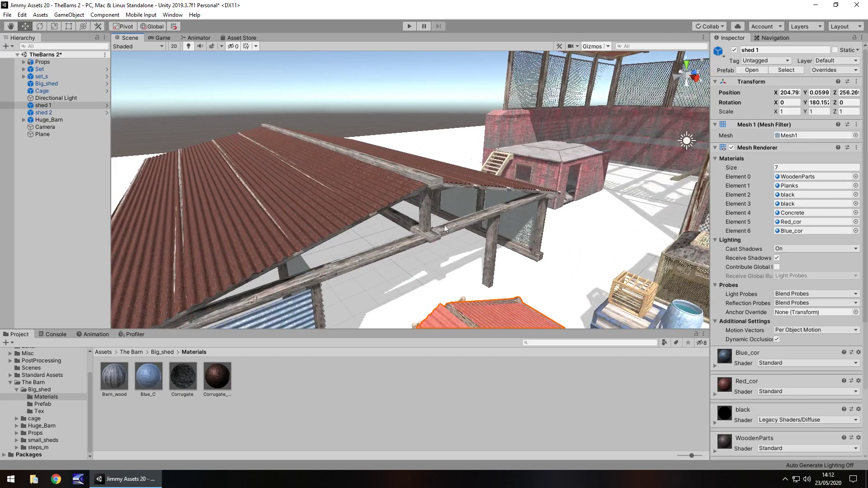
right_drag(317, 229, 420, 230)
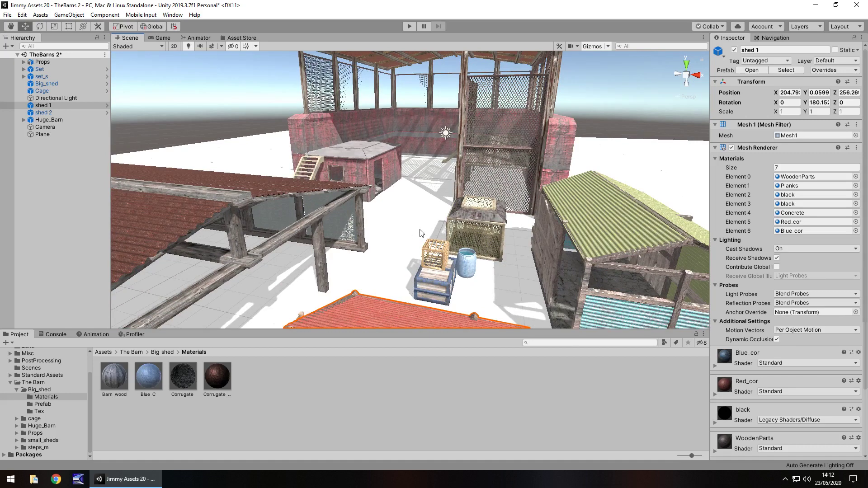